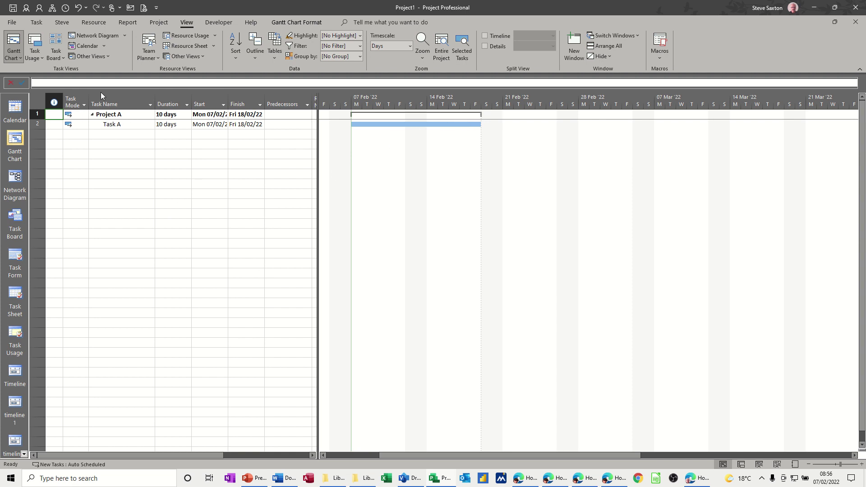
# Switch the ribbon to the Task tab to show the scheduling commands
pyautogui.click(35, 24)
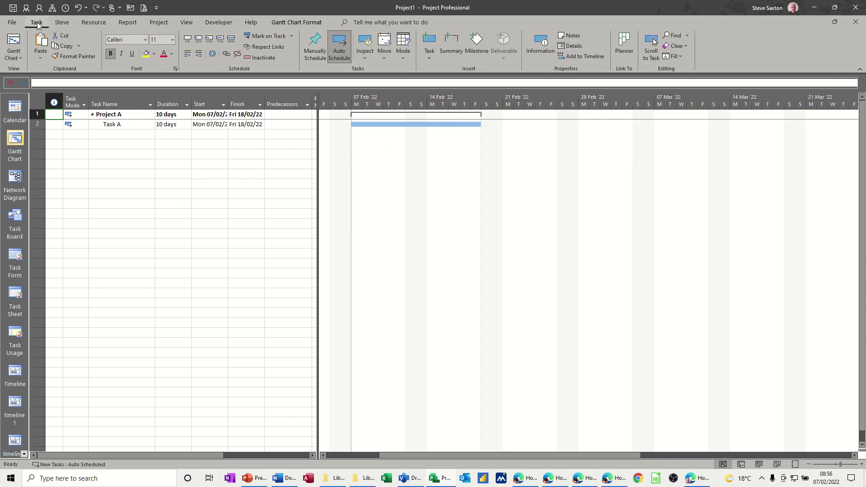
pyautogui.click(214, 55)
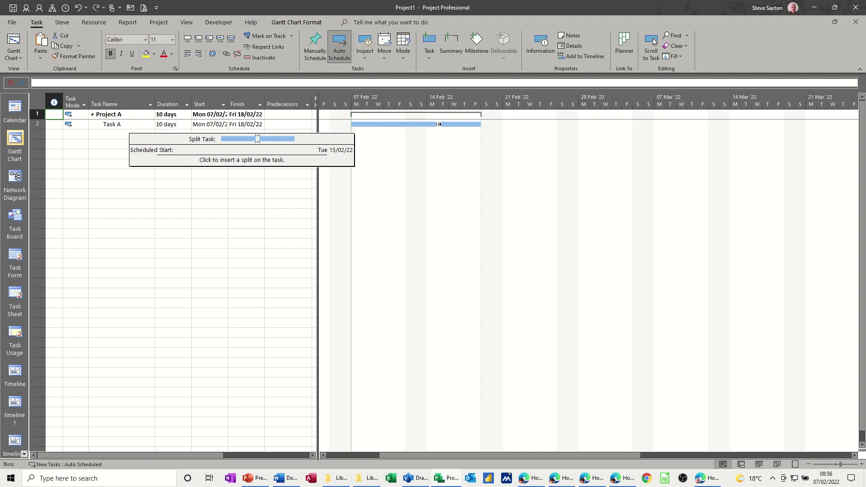
pyautogui.moveTo(439, 124); pyautogui.dragTo(507, 126)
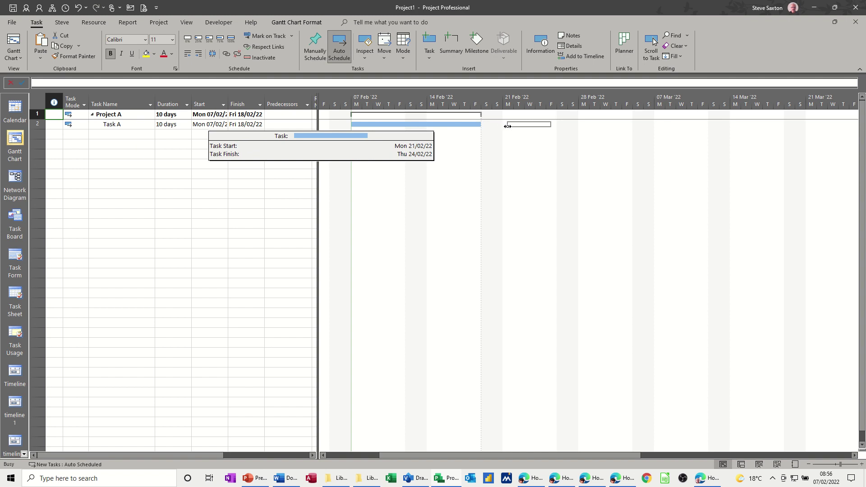
pyautogui.moveTo(510, 126); pyautogui.dragTo(515, 125)
pyautogui.moveTo(514, 125); pyautogui.dragTo(514, 125)
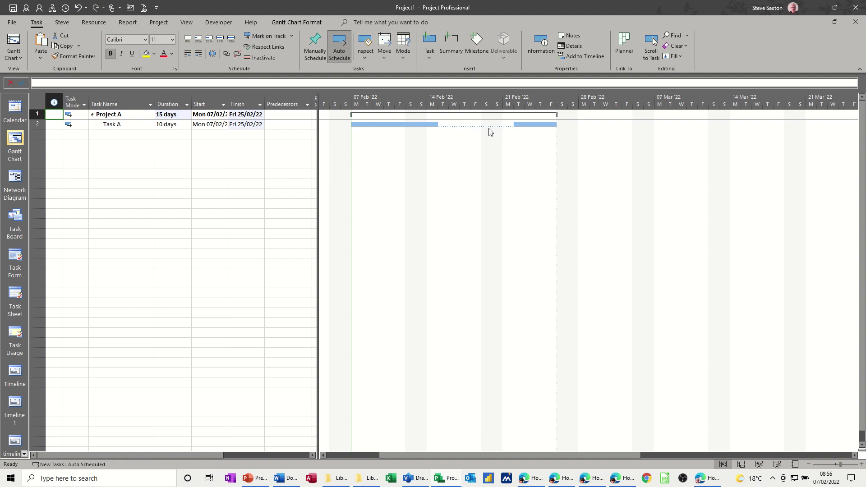
pyautogui.click(213, 54)
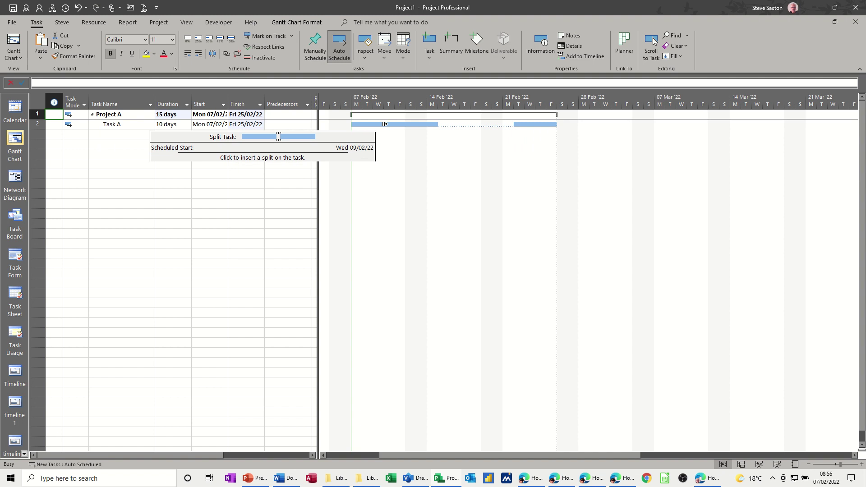
pyautogui.moveTo(380, 125)
pyautogui.mouseDown()
pyautogui.moveTo(399, 125)
pyautogui.moveTo(391, 124)
pyautogui.mouseUp()
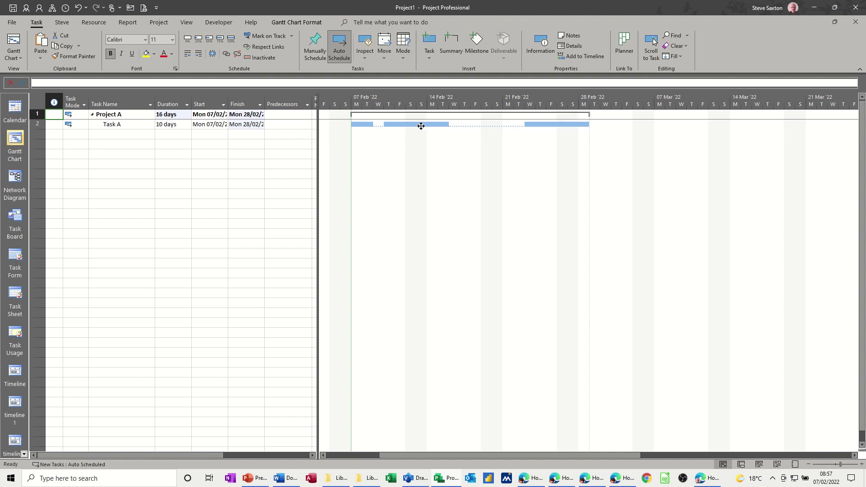
pyautogui.moveTo(421, 126); pyautogui.dragTo(409, 130)
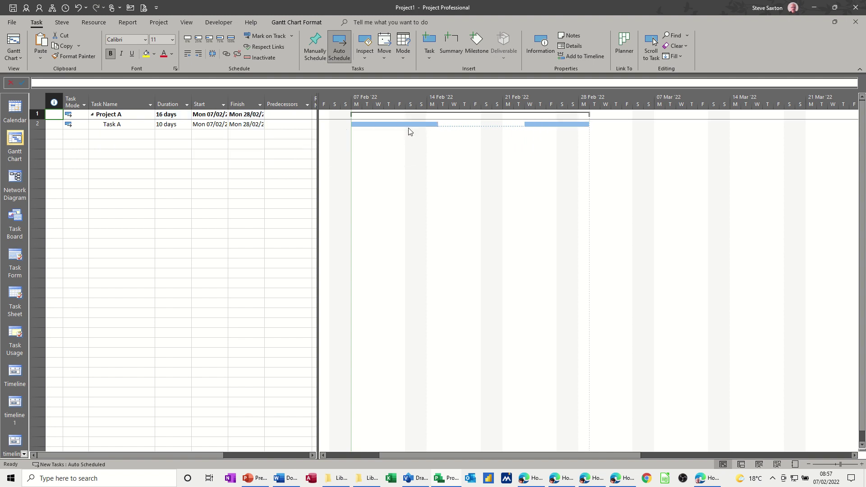
pyautogui.moveTo(534, 124); pyautogui.dragTo(449, 127)
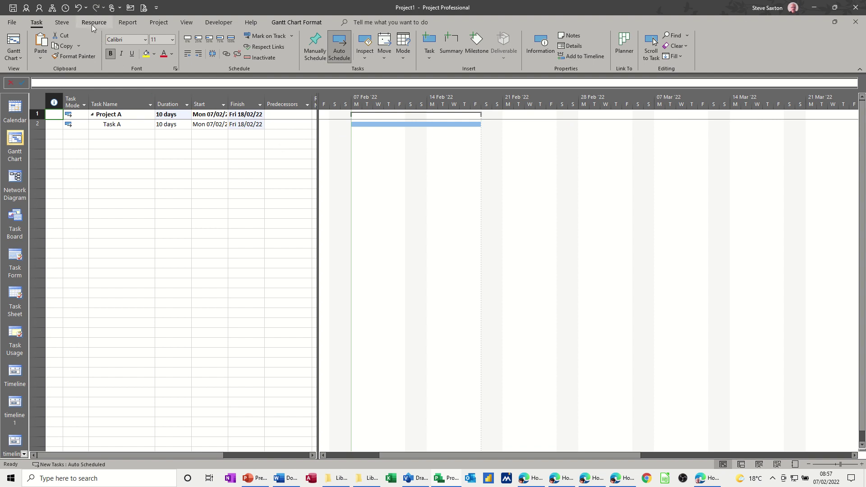
# Assign the project's only resource to Task A at 100% units through Assign Resources
pyautogui.click(91, 23)
pyautogui.click(49, 49)
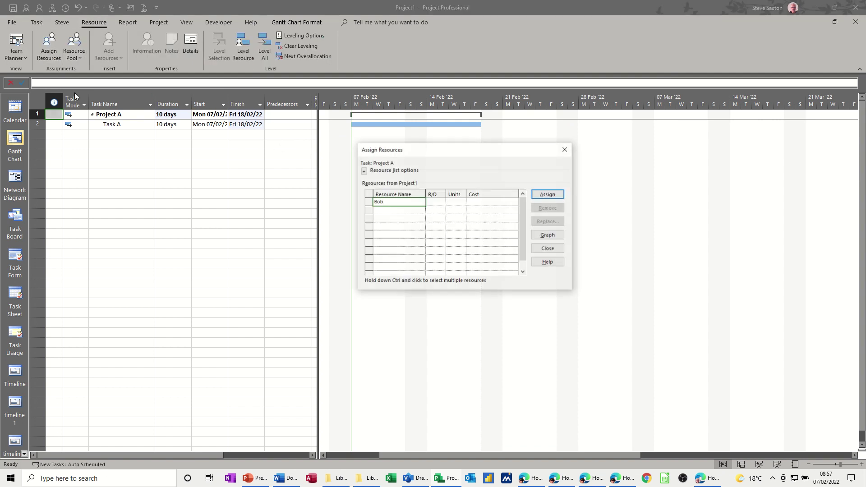
pyautogui.click(545, 198)
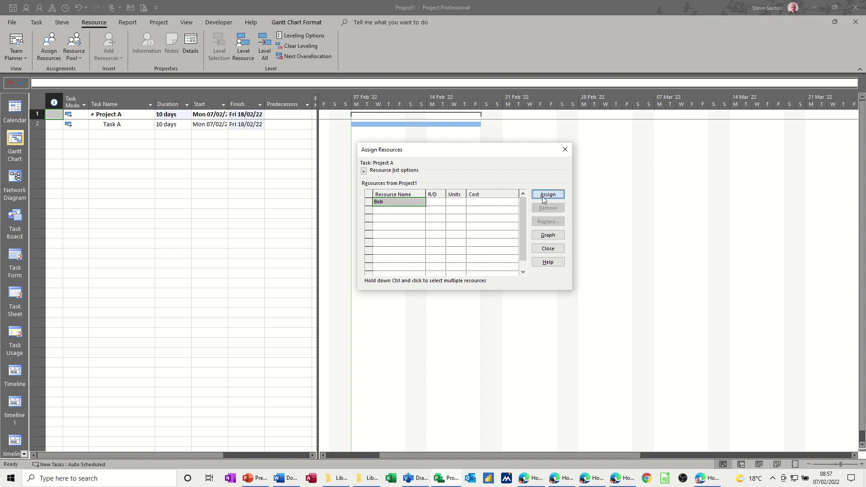
pyautogui.click(133, 125)
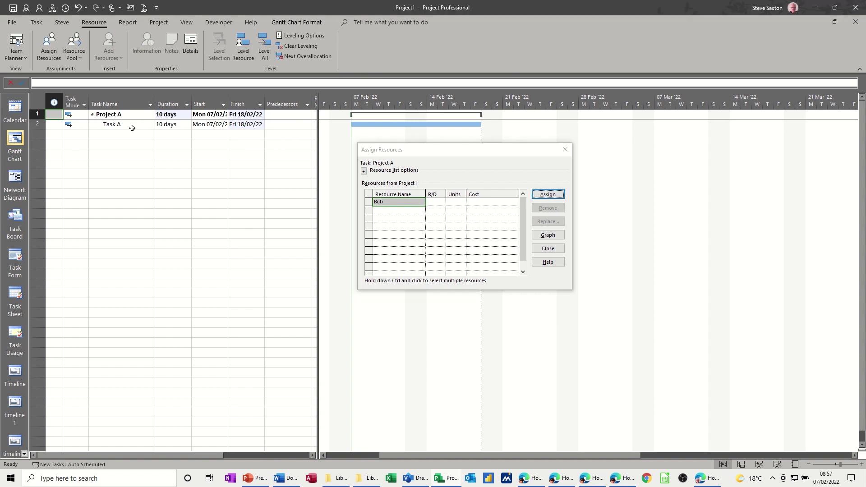
pyautogui.click(543, 196)
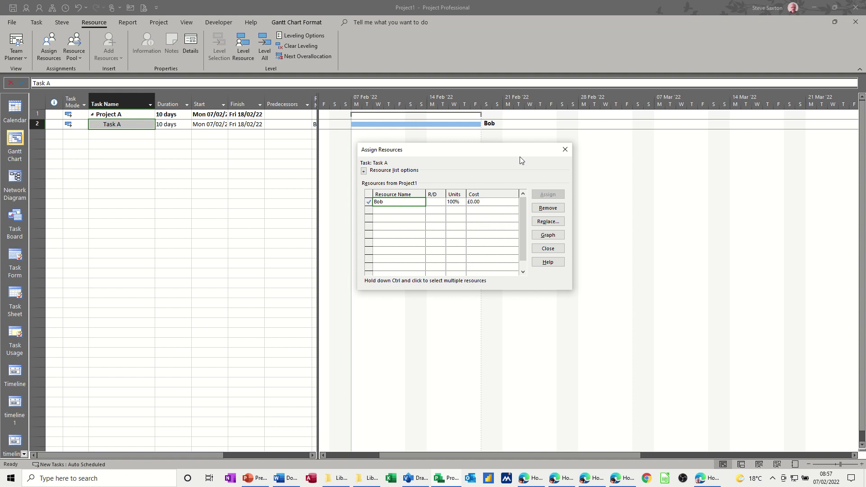
pyautogui.click(564, 150)
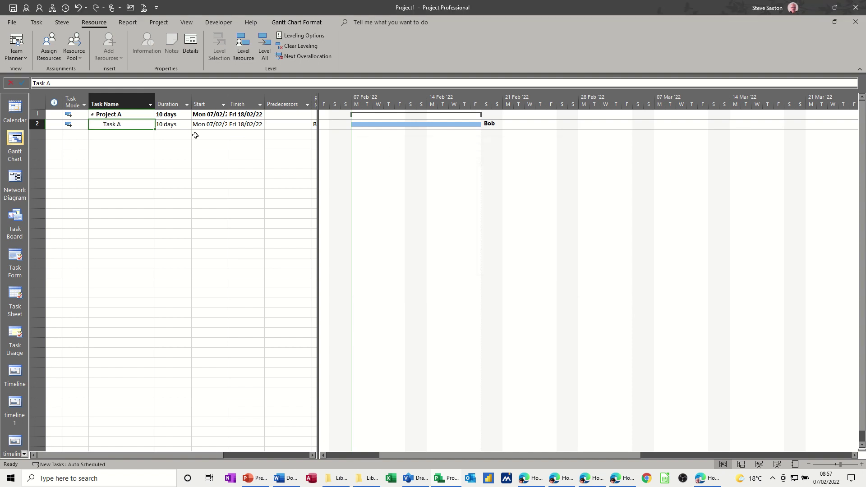
pyautogui.click(119, 134)
# Add a 1-day Task B and enter Task A's resource in its Resource Names column
pyautogui.write('Task B')
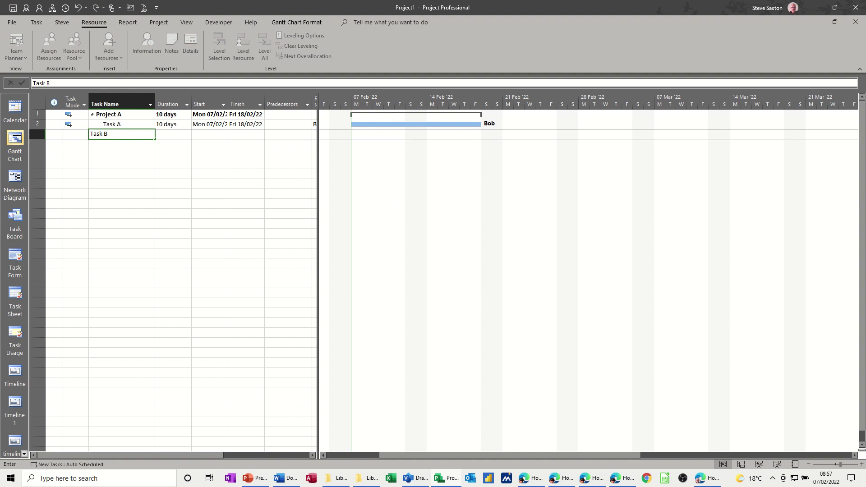
pyautogui.press('Tab')
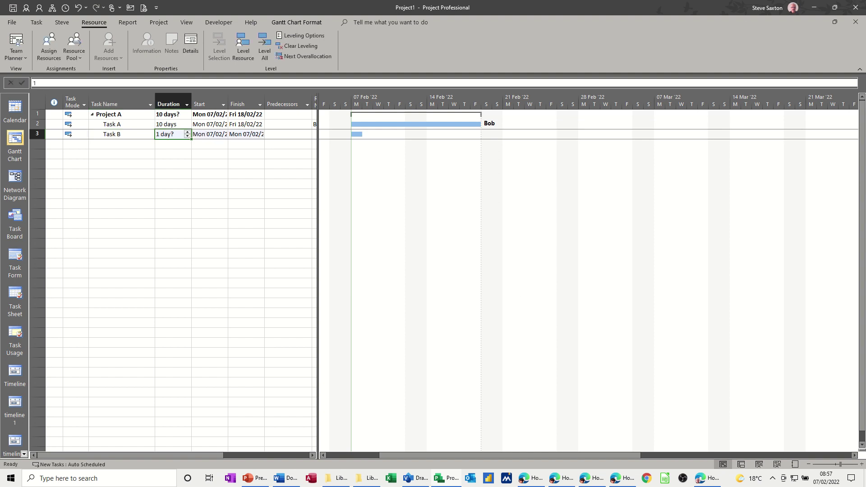
pyautogui.press('Tab')
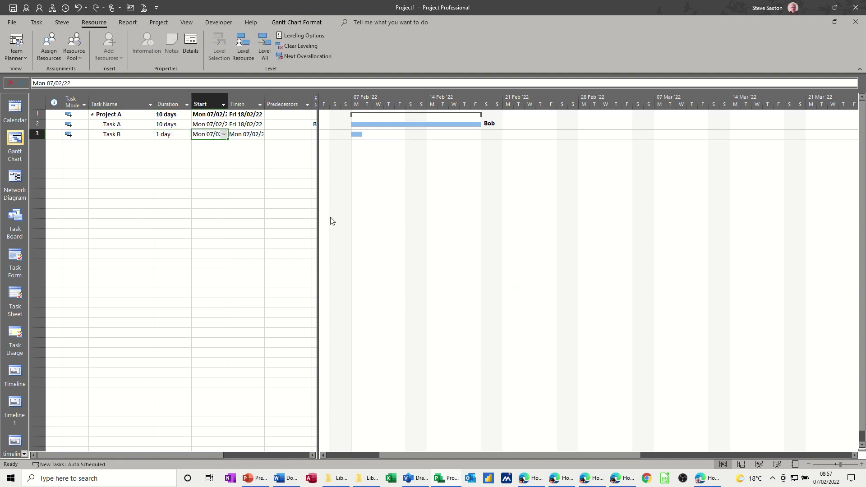
pyautogui.moveTo(373, 229); pyautogui.dragTo(375, 229)
pyautogui.press('Tab')
pyautogui.press('Tab')
pyautogui.press('Tab')
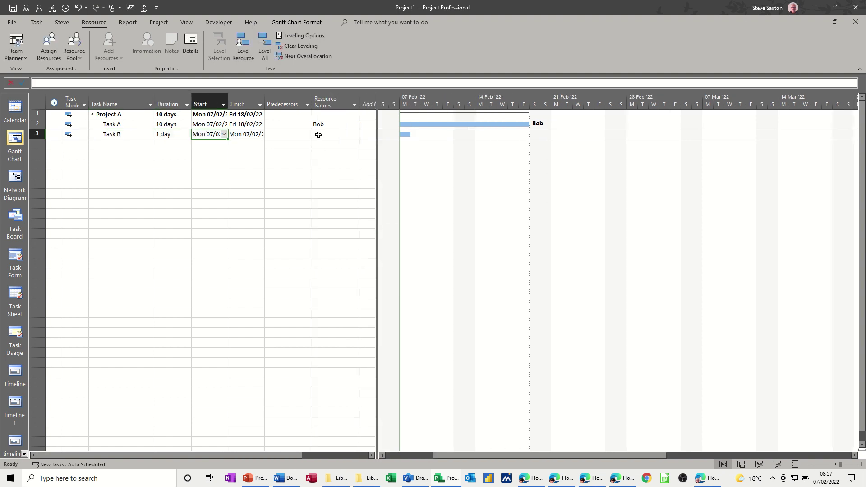
pyautogui.write('Bob')
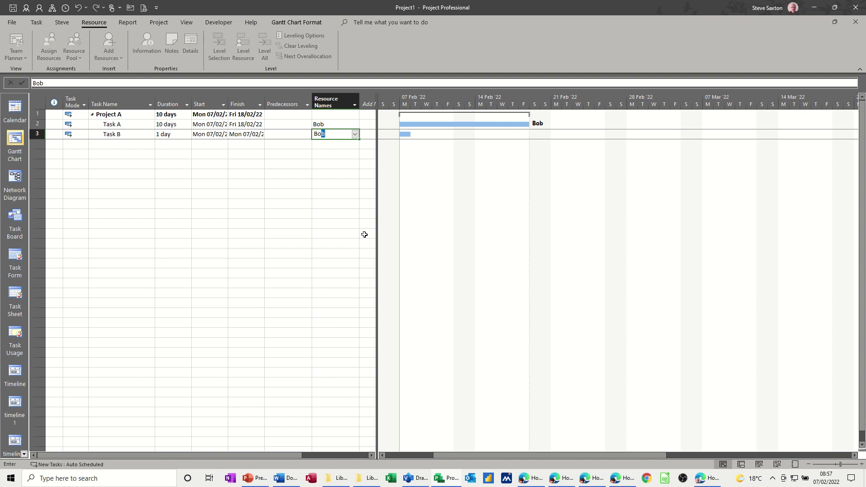
pyautogui.press('Return')
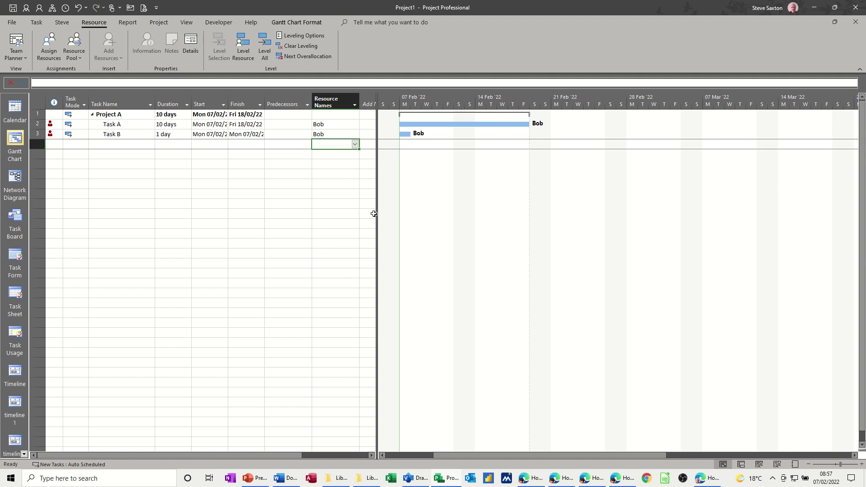
pyautogui.moveTo(376, 213); pyautogui.dragTo(369, 216)
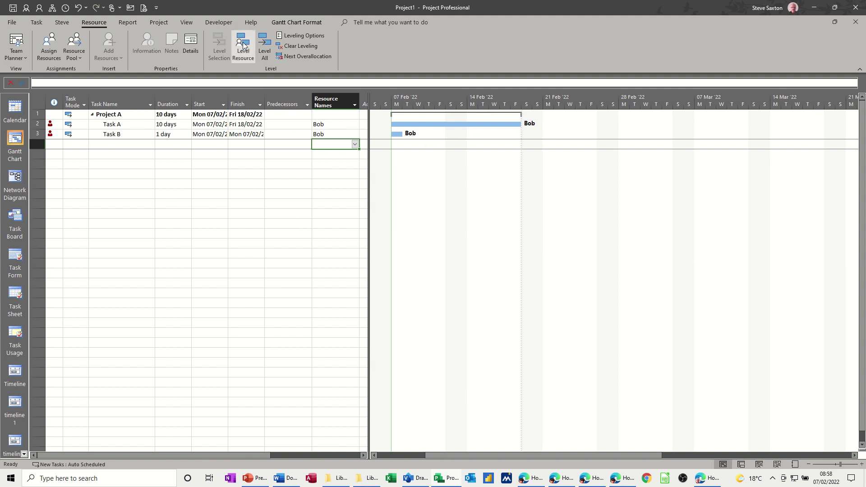
pyautogui.click(122, 134)
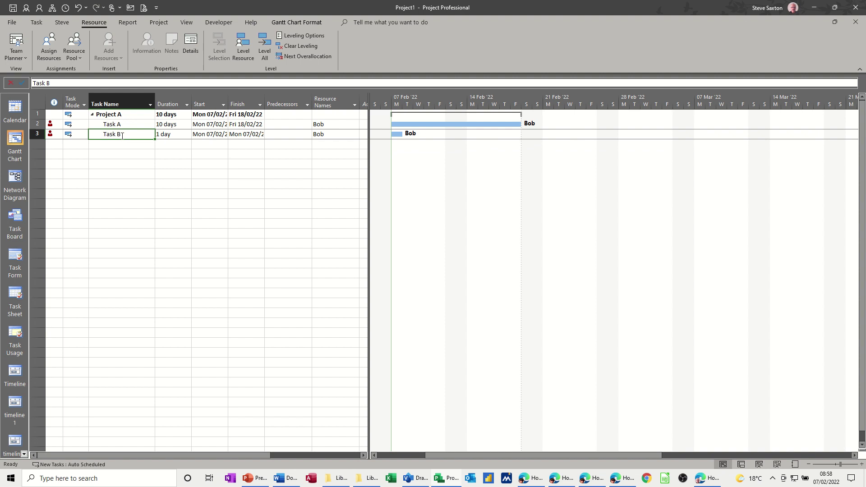
pyautogui.click(264, 45)
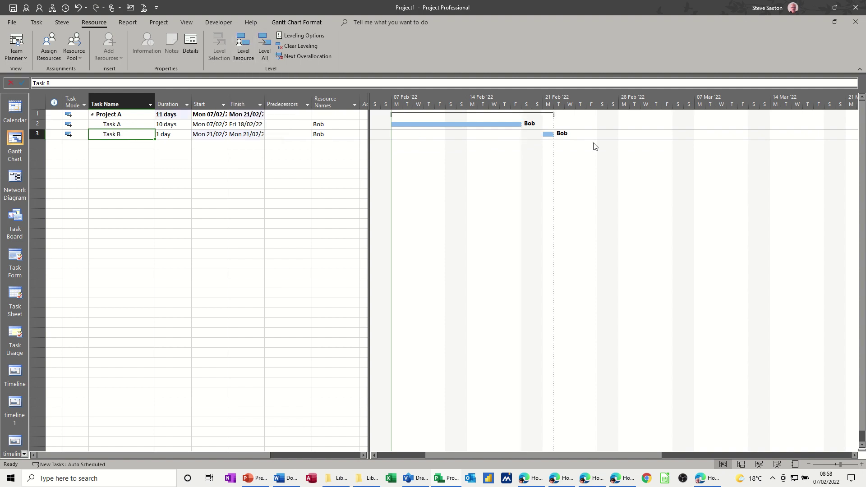
pyautogui.click(302, 48)
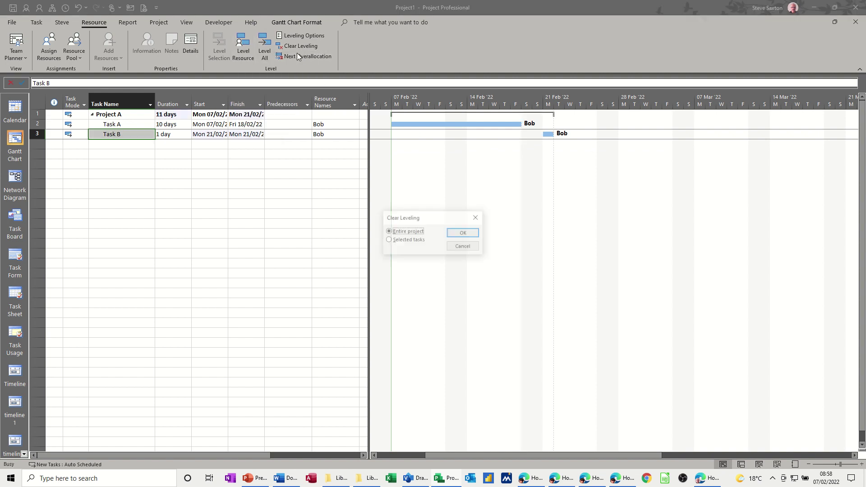
pyautogui.click(463, 233)
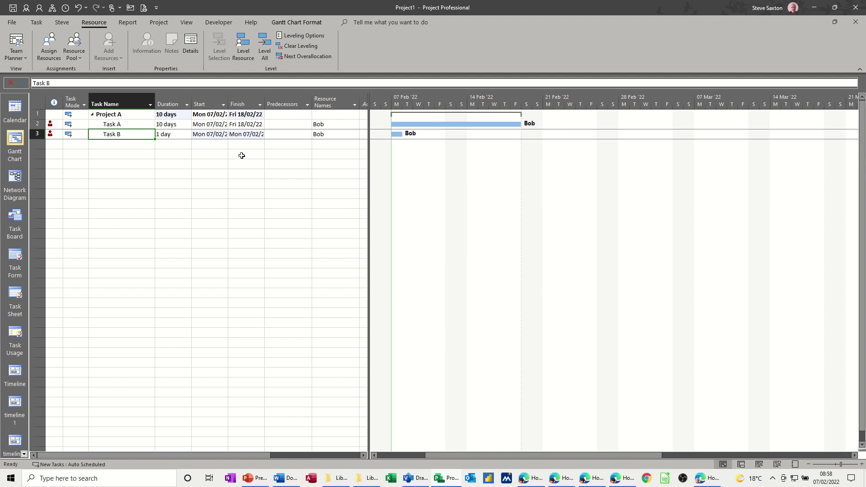
# Tick Details on the View tab and show Resource Usage in the lower split pane
pyautogui.click(187, 23)
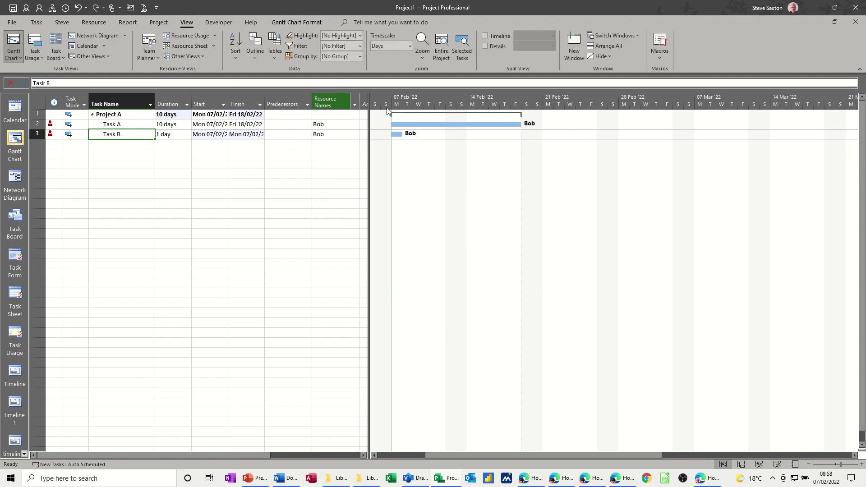
pyautogui.click(486, 46)
pyautogui.click(553, 46)
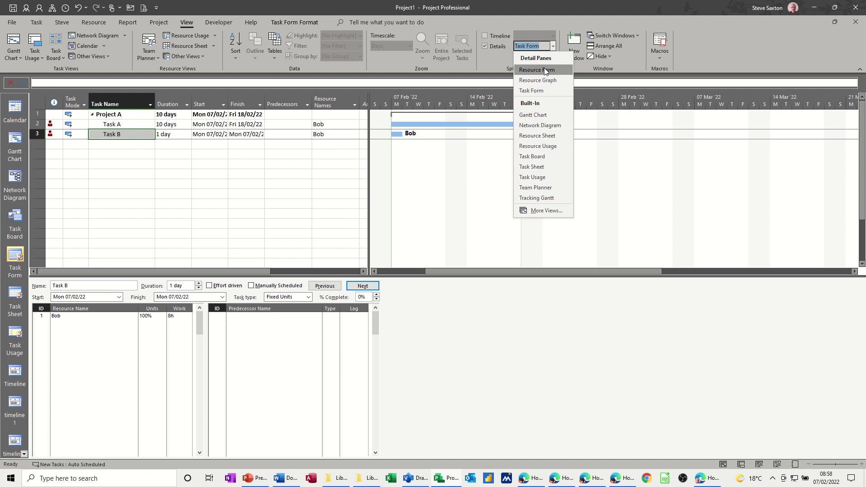
pyautogui.click(552, 146)
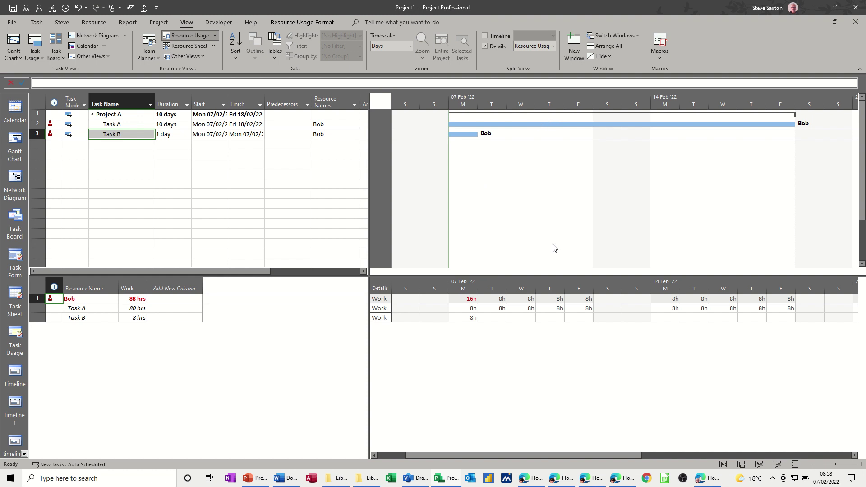
# Set Task A's Thursday work to 0h and move Task B's bar to Thursday 10/02/22
pyautogui.click(554, 309)
pyautogui.write('0')
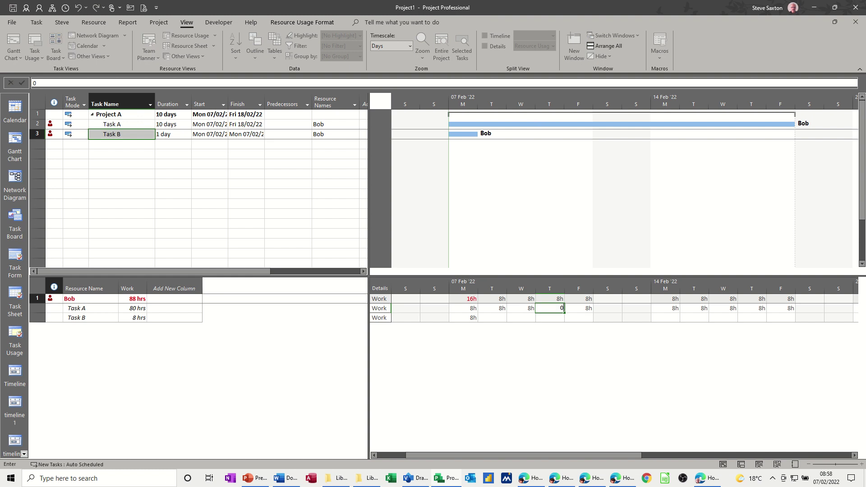
pyautogui.click(555, 320)
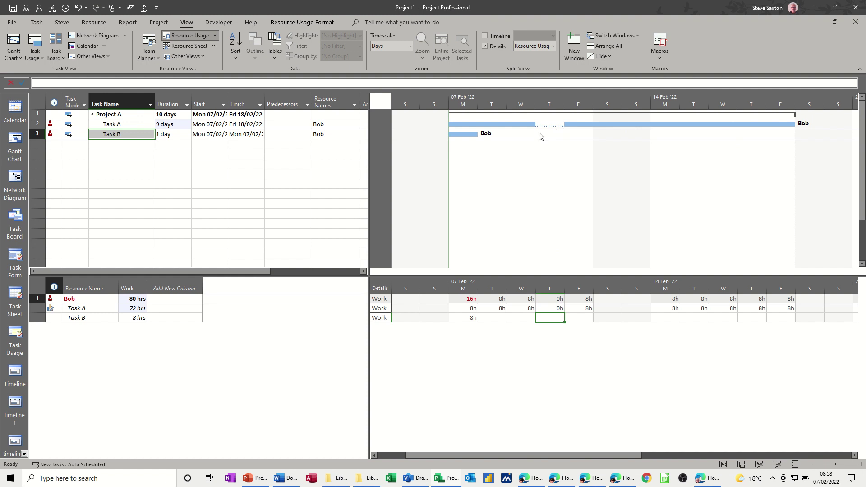
pyautogui.moveTo(465, 133)
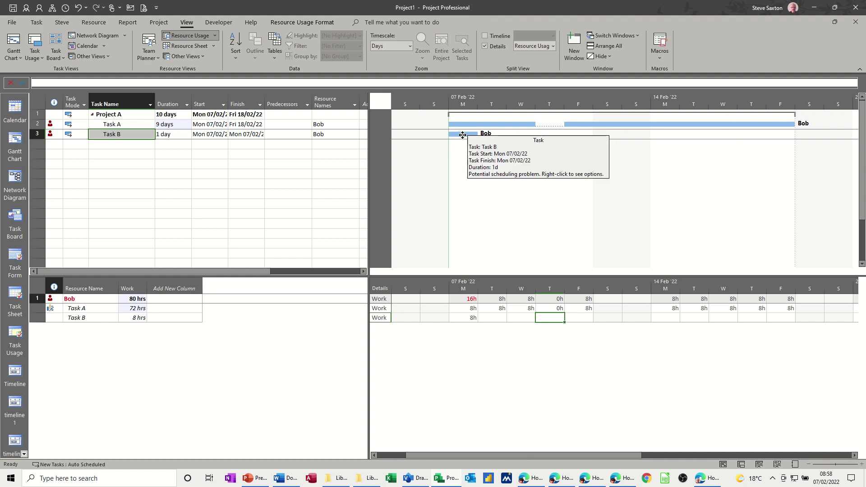
pyautogui.moveTo(462, 135); pyautogui.dragTo(546, 135)
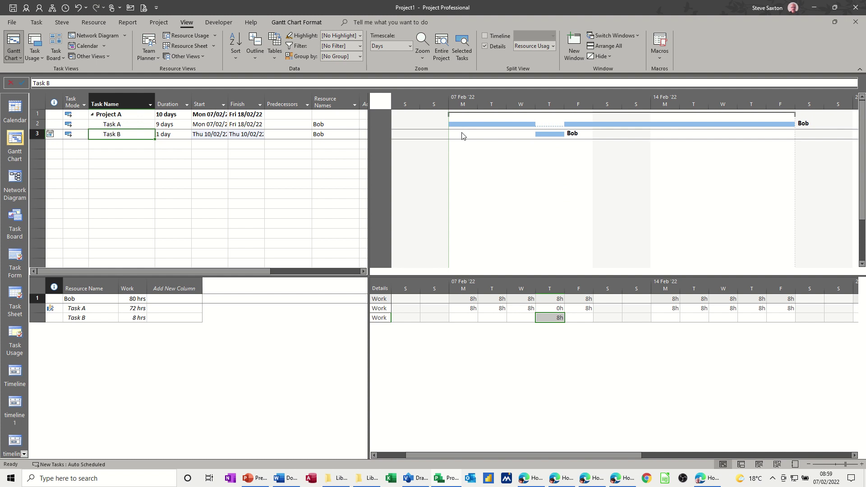
# Add Task C with a 1-day duration, assigned to the same resource, then select Tasks A–C
pyautogui.click(116, 145)
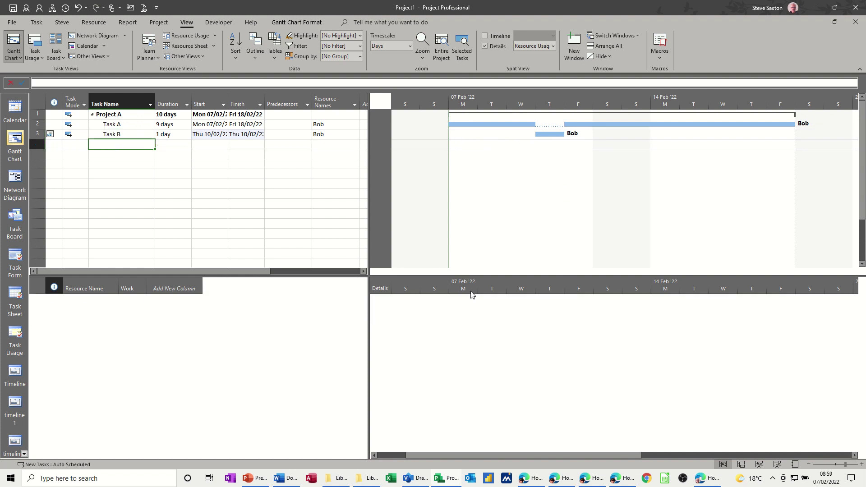
pyautogui.write('Task')
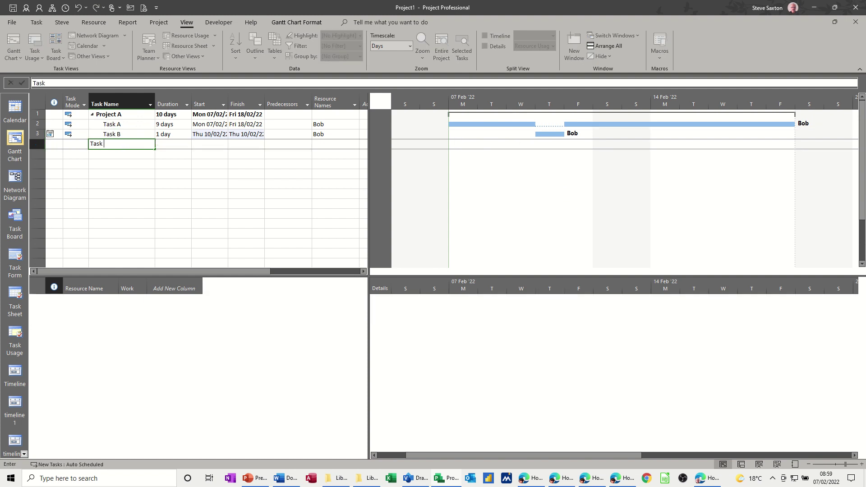
pyautogui.write(' C')
pyautogui.press('Return')
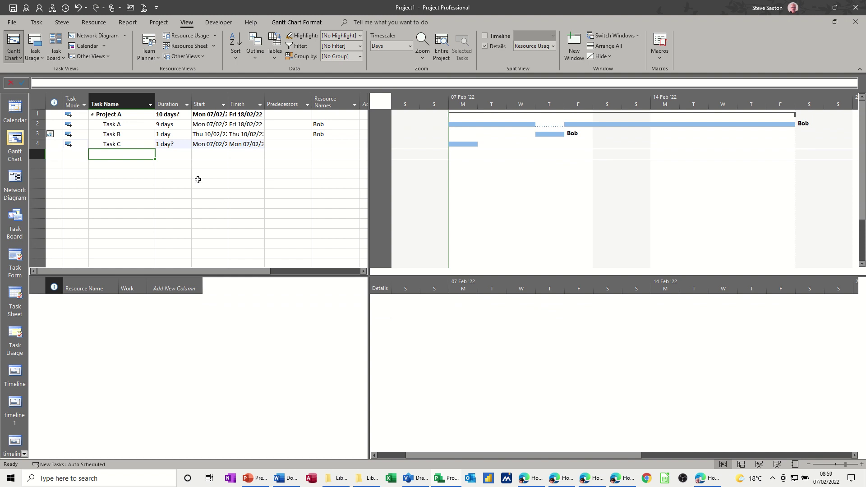
pyautogui.click(167, 147)
pyautogui.write('1')
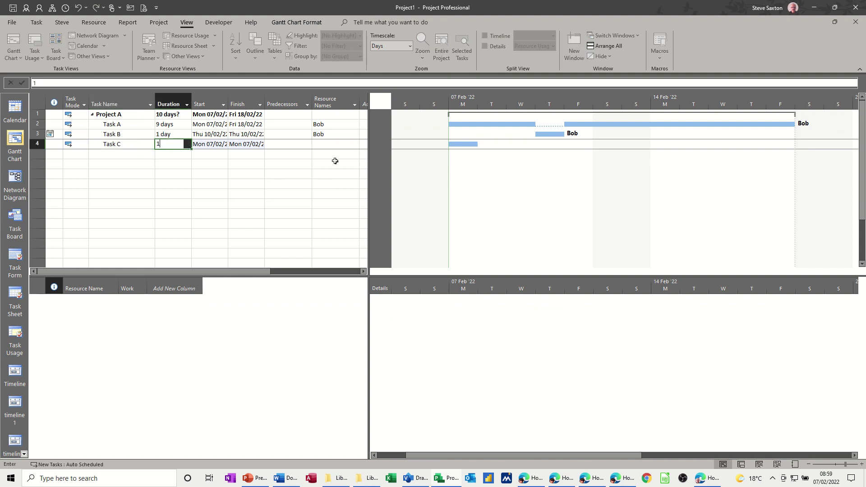
pyautogui.click(323, 144)
pyautogui.write('Bob')
pyautogui.press('Return')
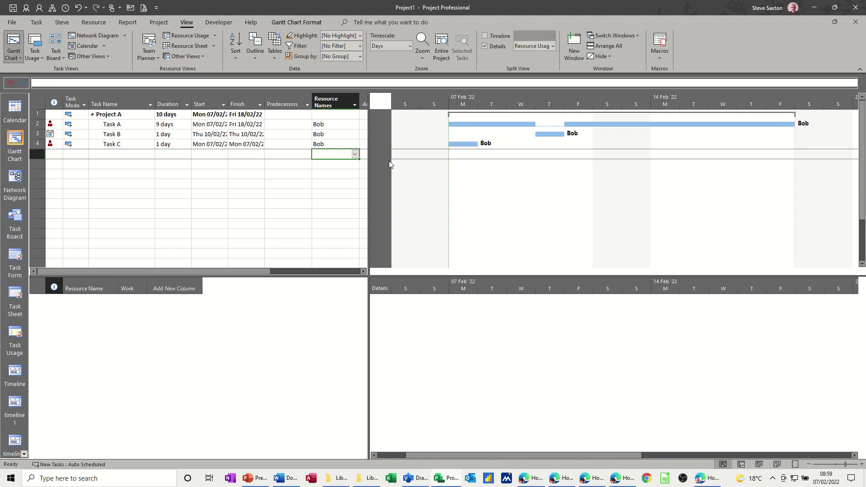
pyautogui.moveTo(114, 125); pyautogui.dragTo(112, 144)
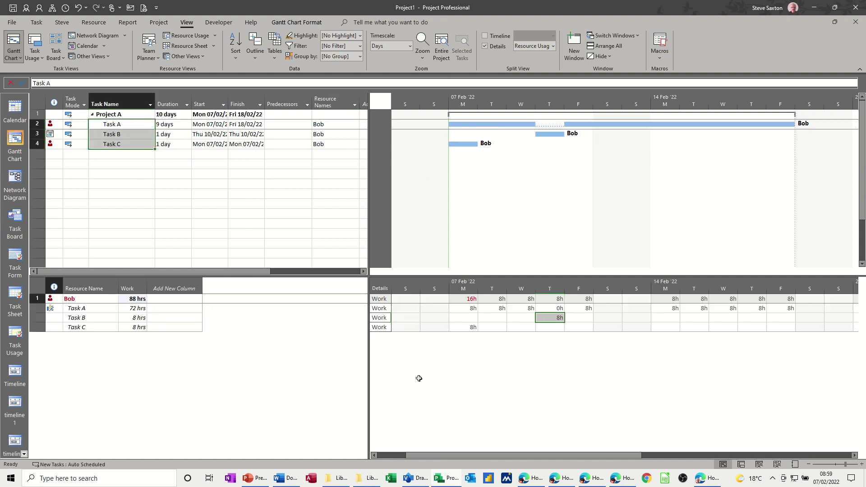
# Set Monday 07/02 work to 2h for both Task A and Task C
pyautogui.click(465, 310)
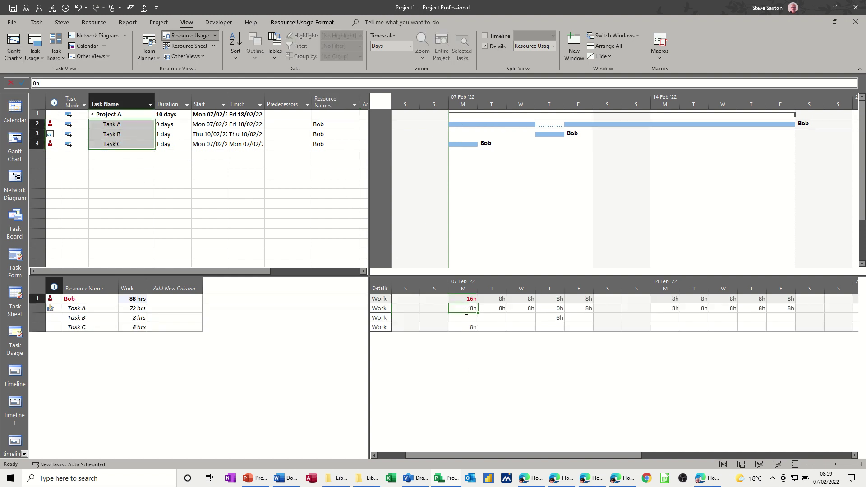
pyautogui.write('2')
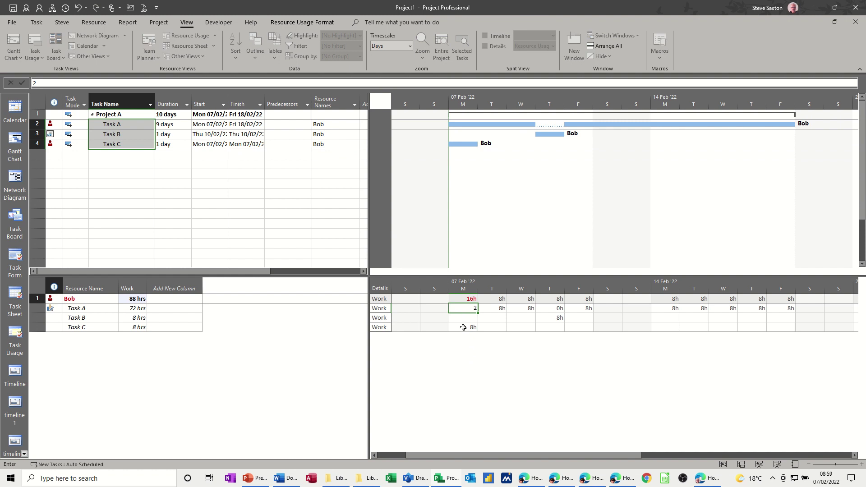
pyautogui.click(464, 328)
pyautogui.write('2')
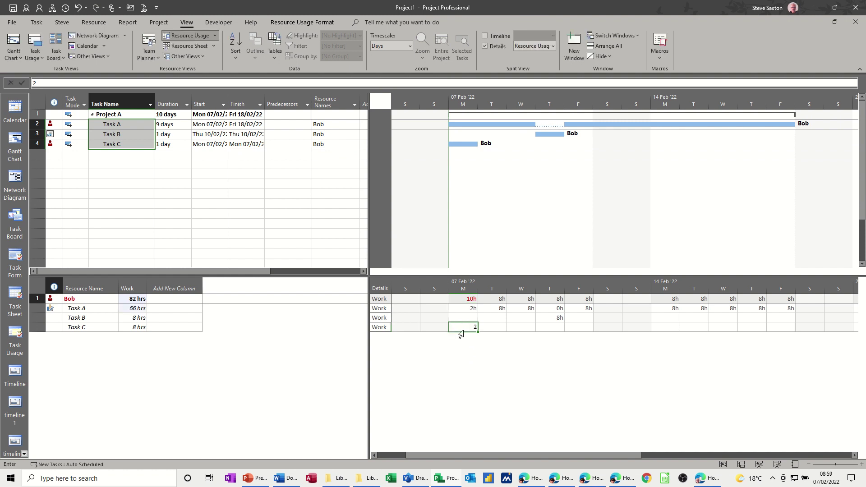
pyautogui.click(491, 327)
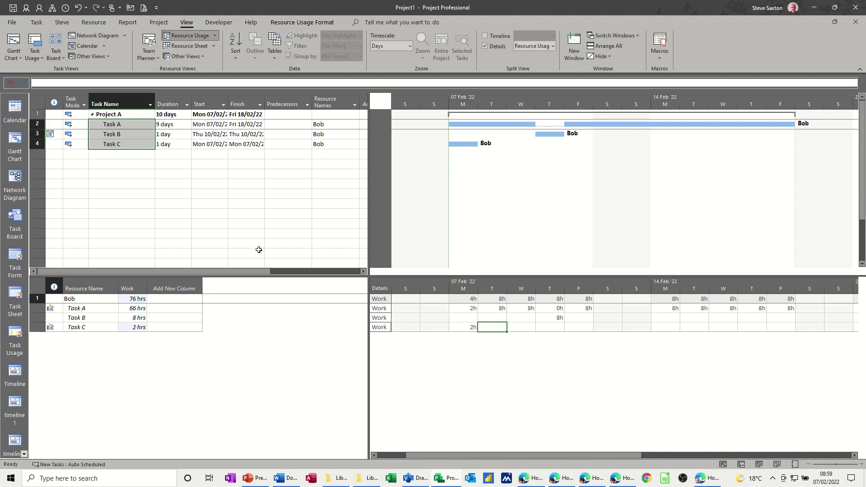